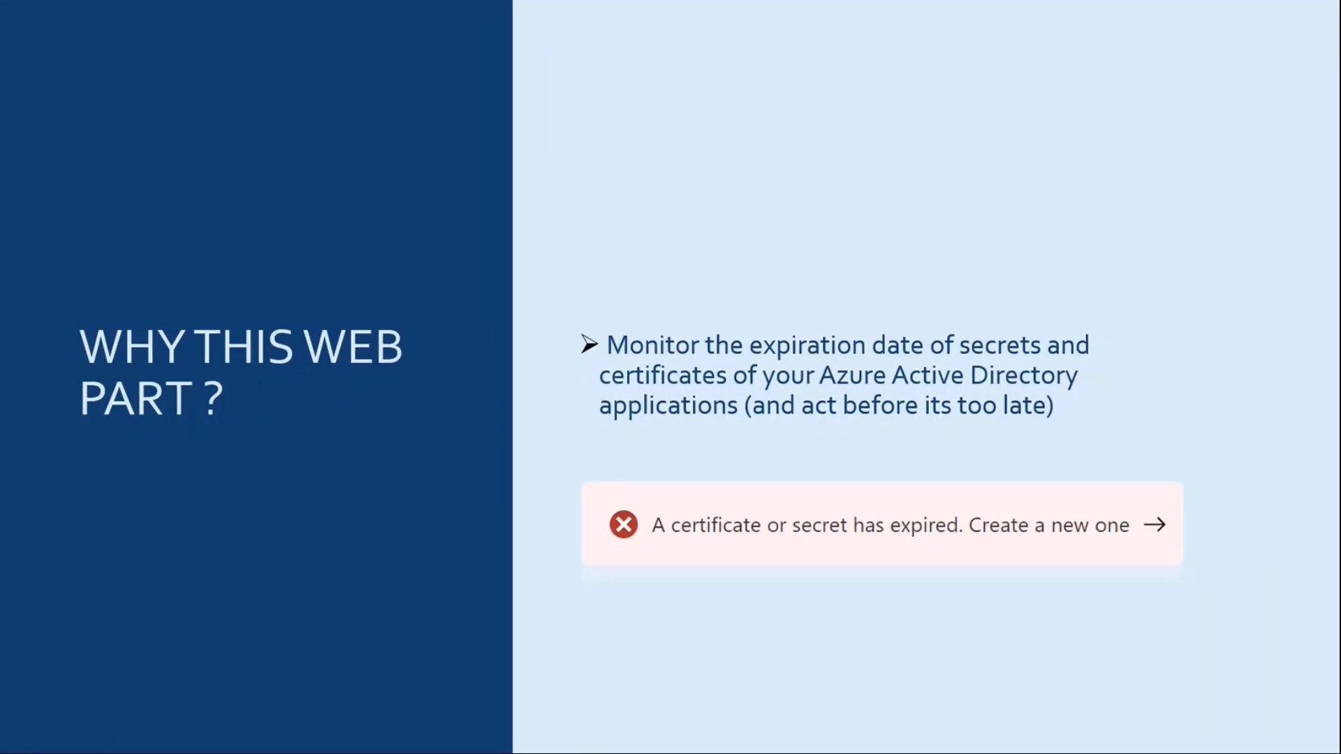
Advance the slideshow to the 'WHAT DOES IT DO ?' slide
{"action": "left_click", "coordinate": [768, 288]}
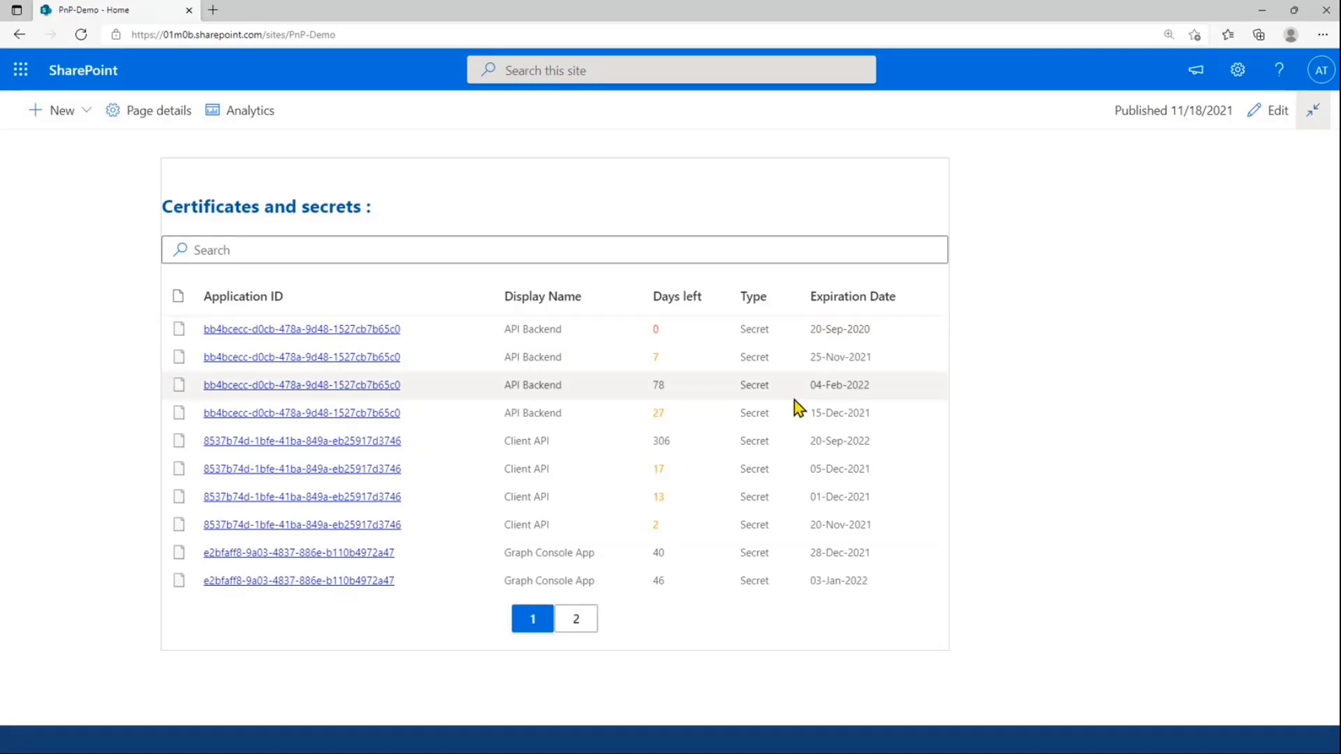
Go to page 2 of the Certificates and secrets list
{"action": "left_click", "coordinate": [589, 622]}
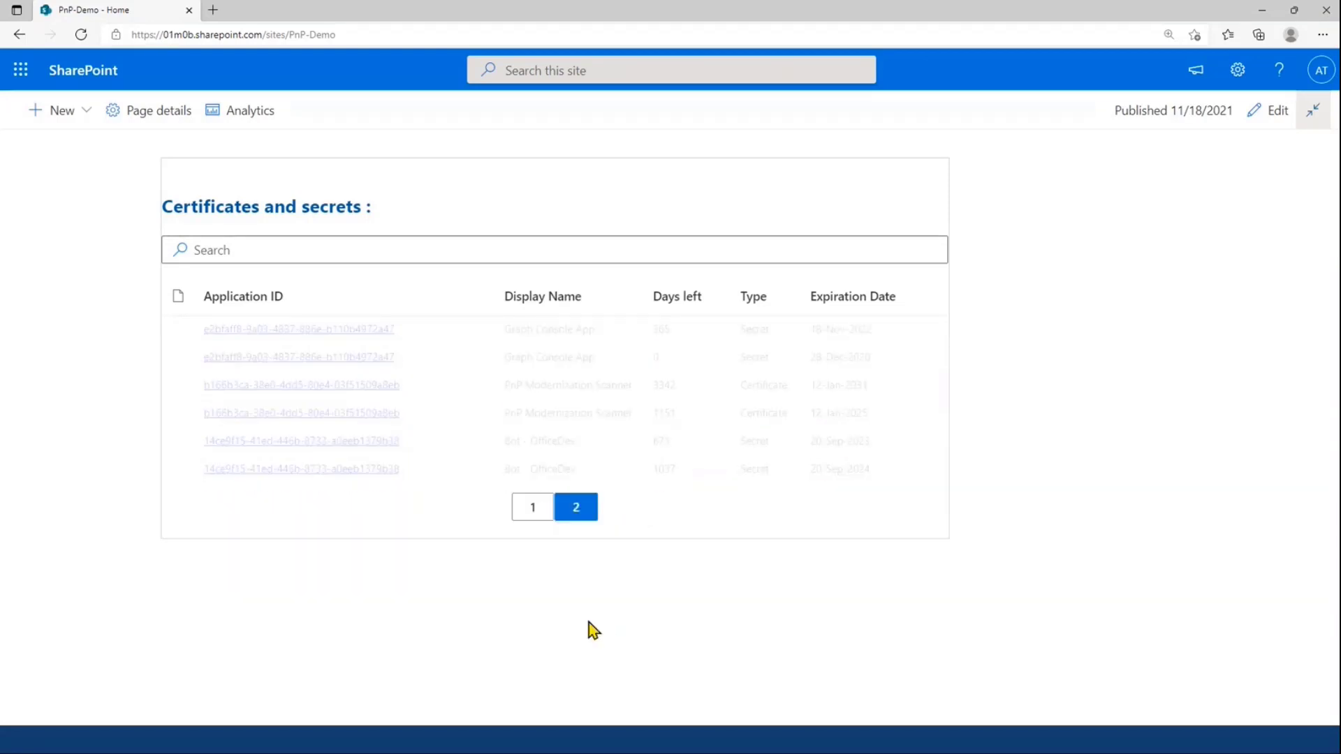
Return to page 1 and test-search the list for 'certi', then erase it
{"action": "left_click", "coordinate": [533, 511]}
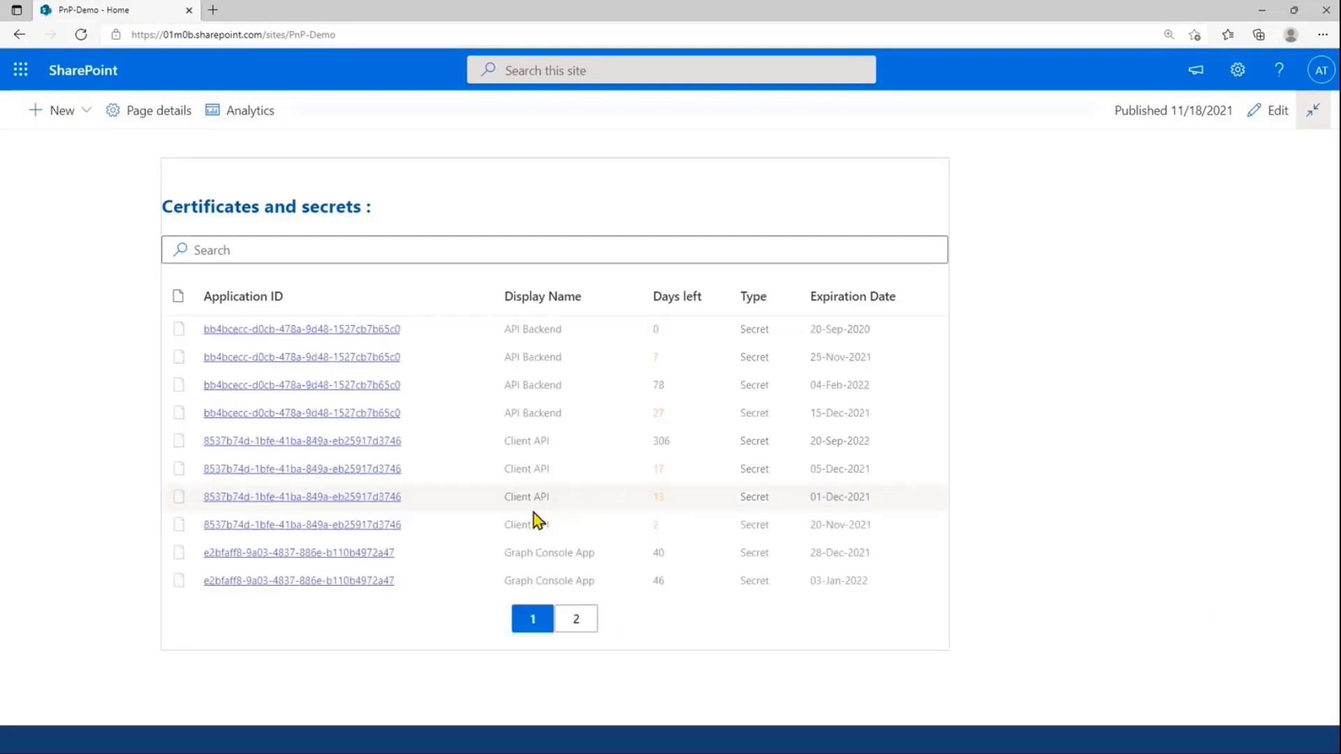
{"action": "left_click", "coordinate": [238, 252]}
{"action": "type", "text": "certi"}
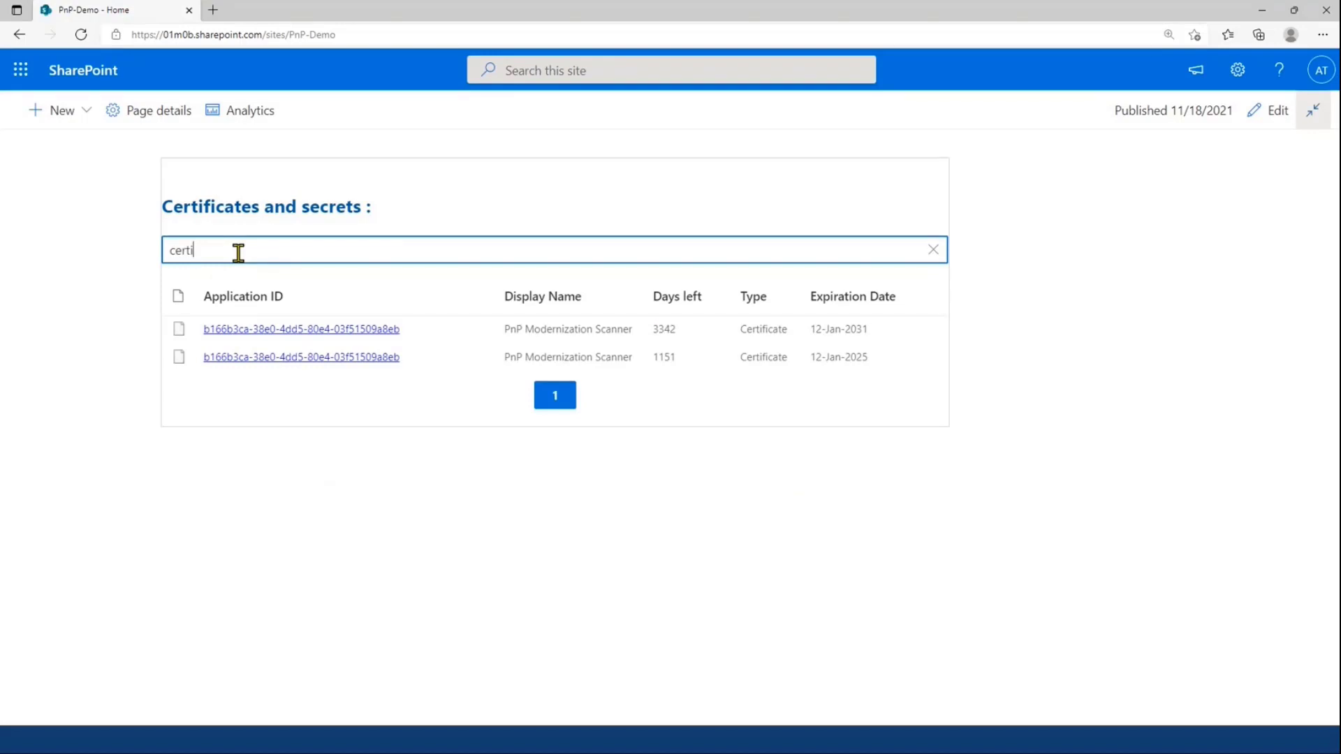
{"action": "key", "text": "BackSpace"}
{"action": "key", "text": "BackSpace"}
{"action": "key", "text": "BackSpace"}
{"action": "key", "text": "BackSpace"}
{"action": "key", "text": "BackSpace"}
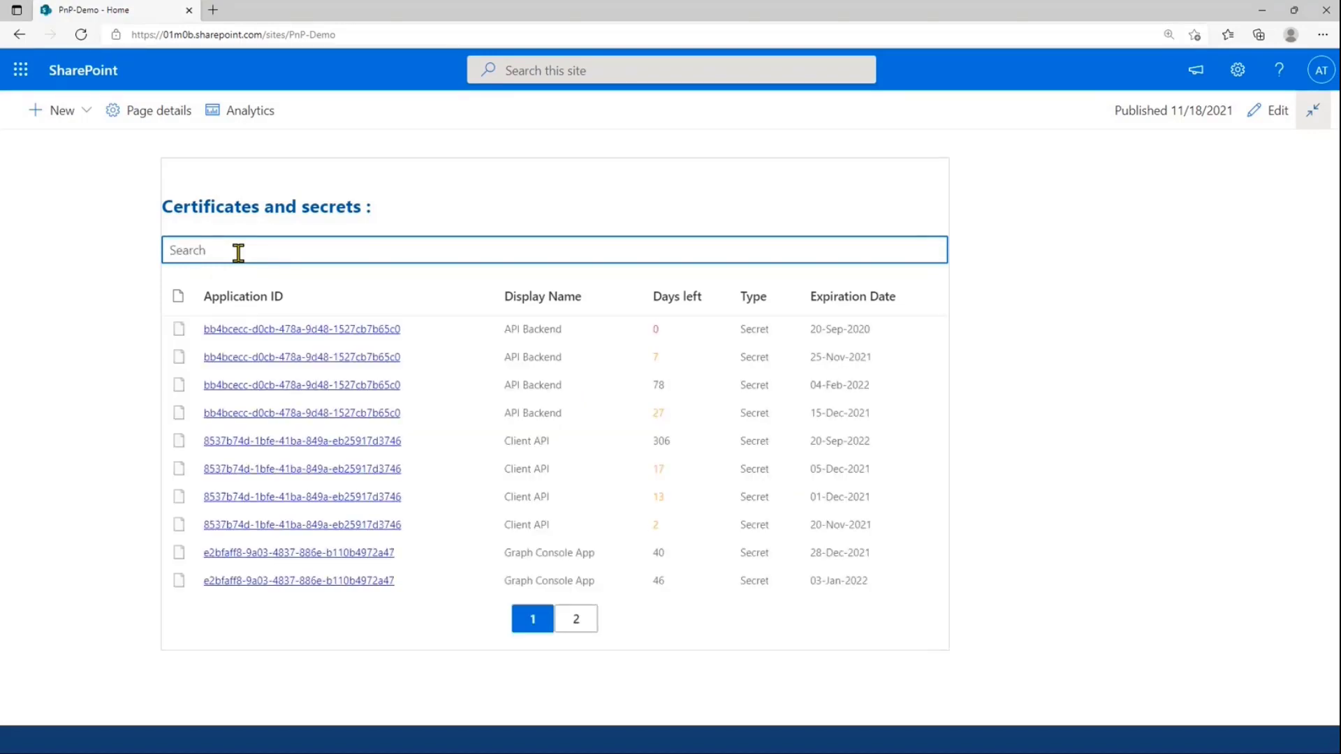
Search the list for '2021', then clear the search filter
{"action": "type", "text": "2021"}
{"action": "key", "text": "BackSpace"}
{"action": "key", "text": "BackSpace"}
{"action": "key", "text": "BackSpace"}
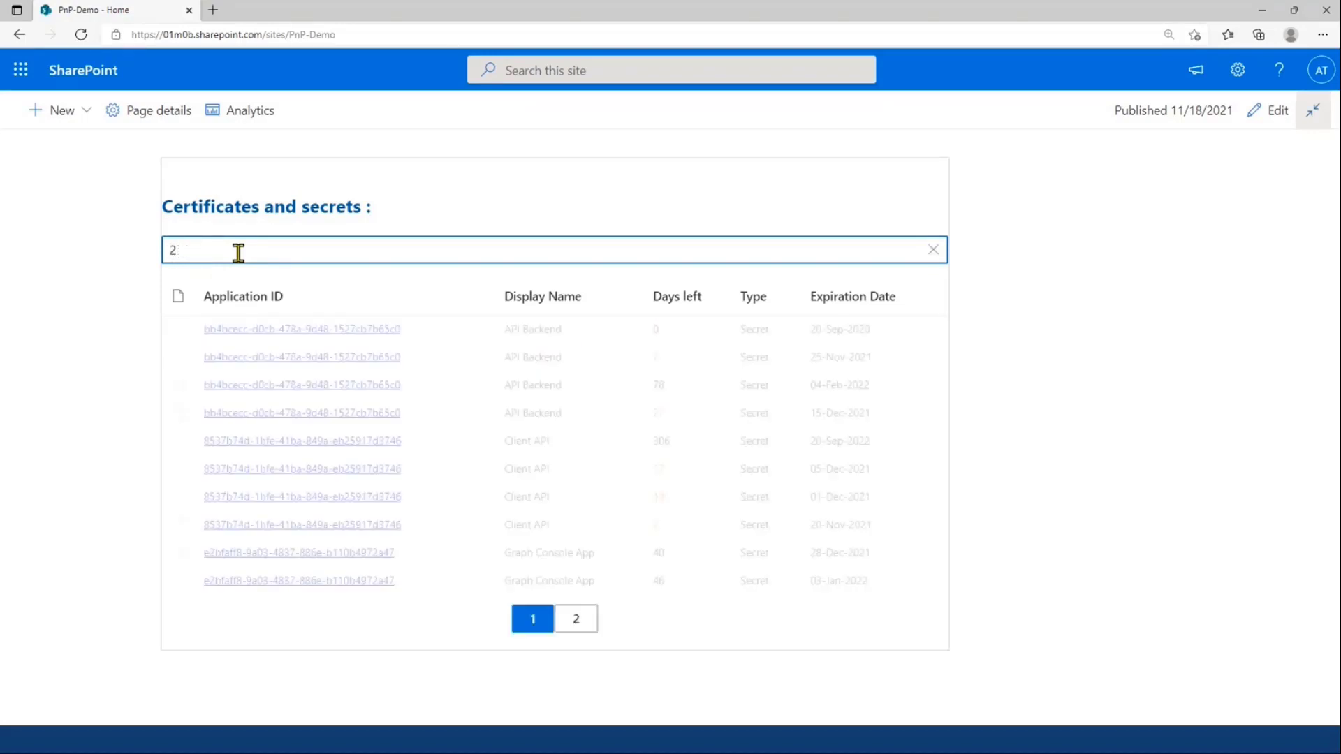
{"action": "type", "text": "021"}
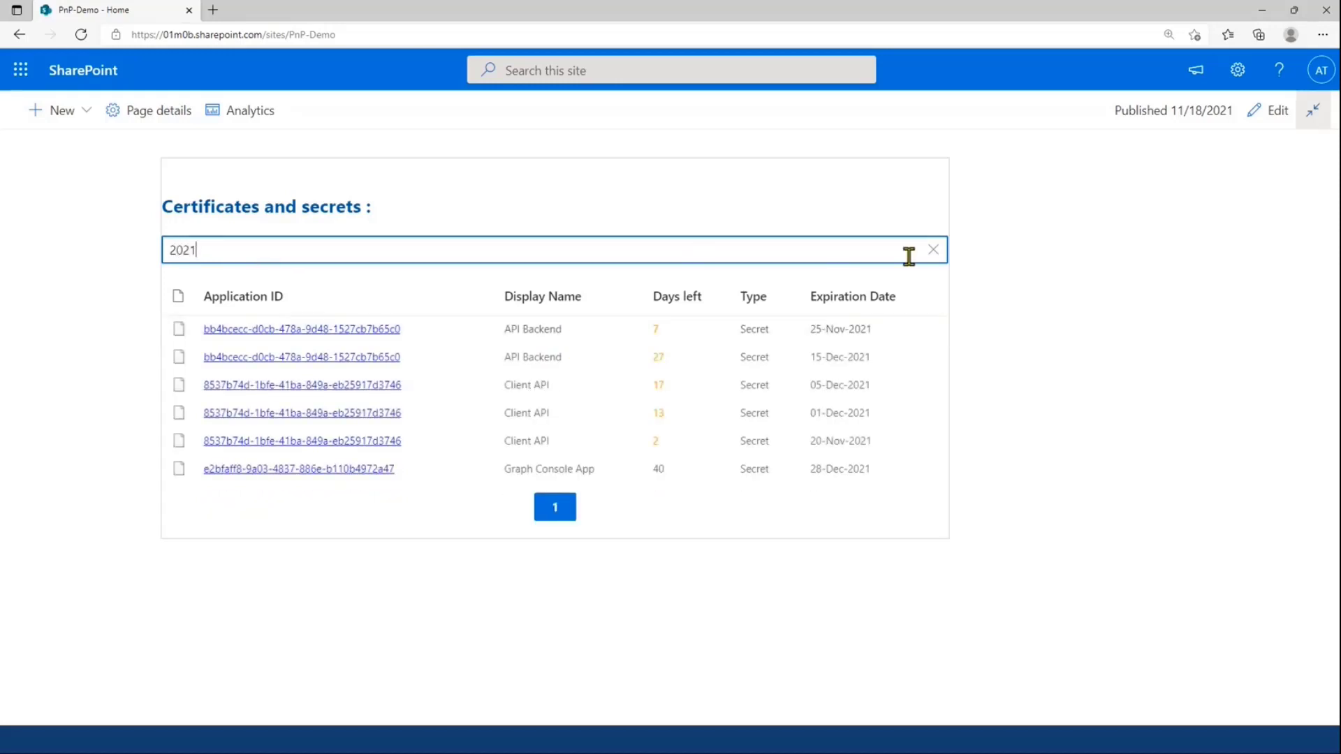
{"action": "left_click", "coordinate": [934, 251]}
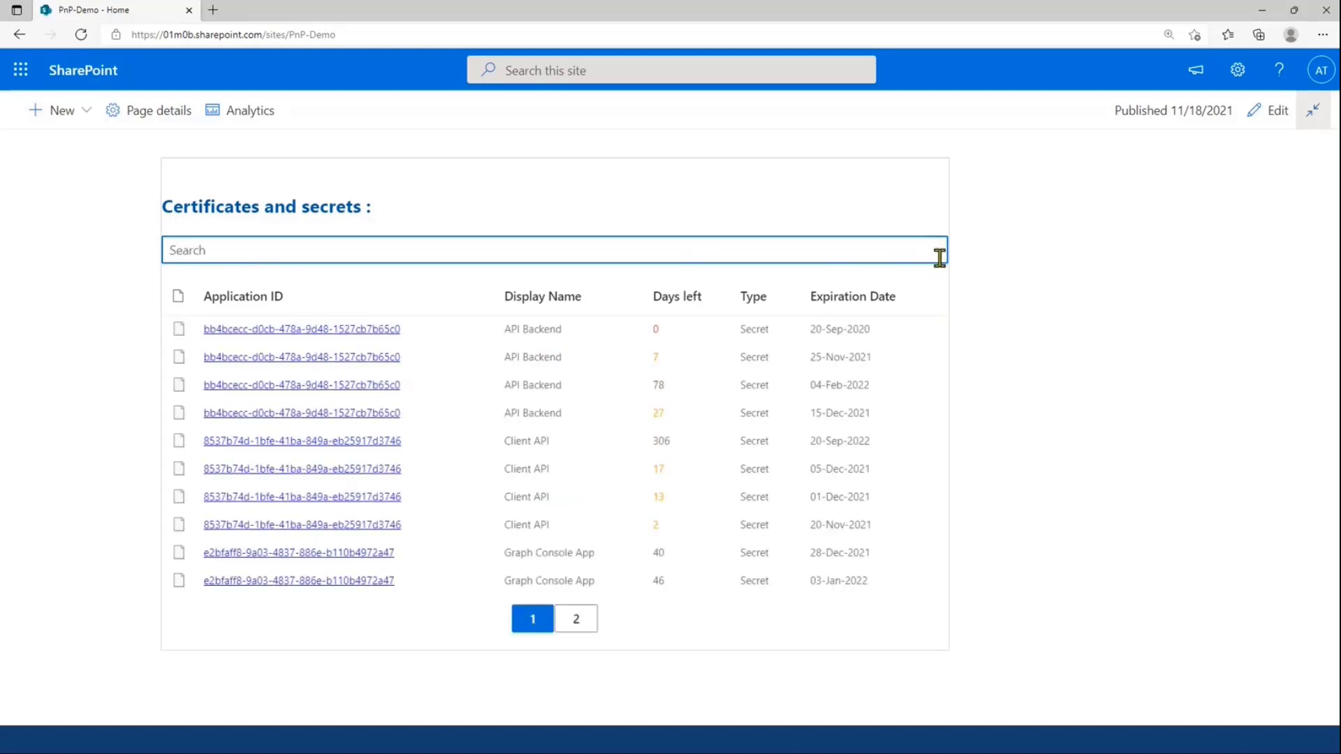
Set the web part's default group column to Application ID and republish the page
{"action": "left_click", "coordinate": [1267, 111]}
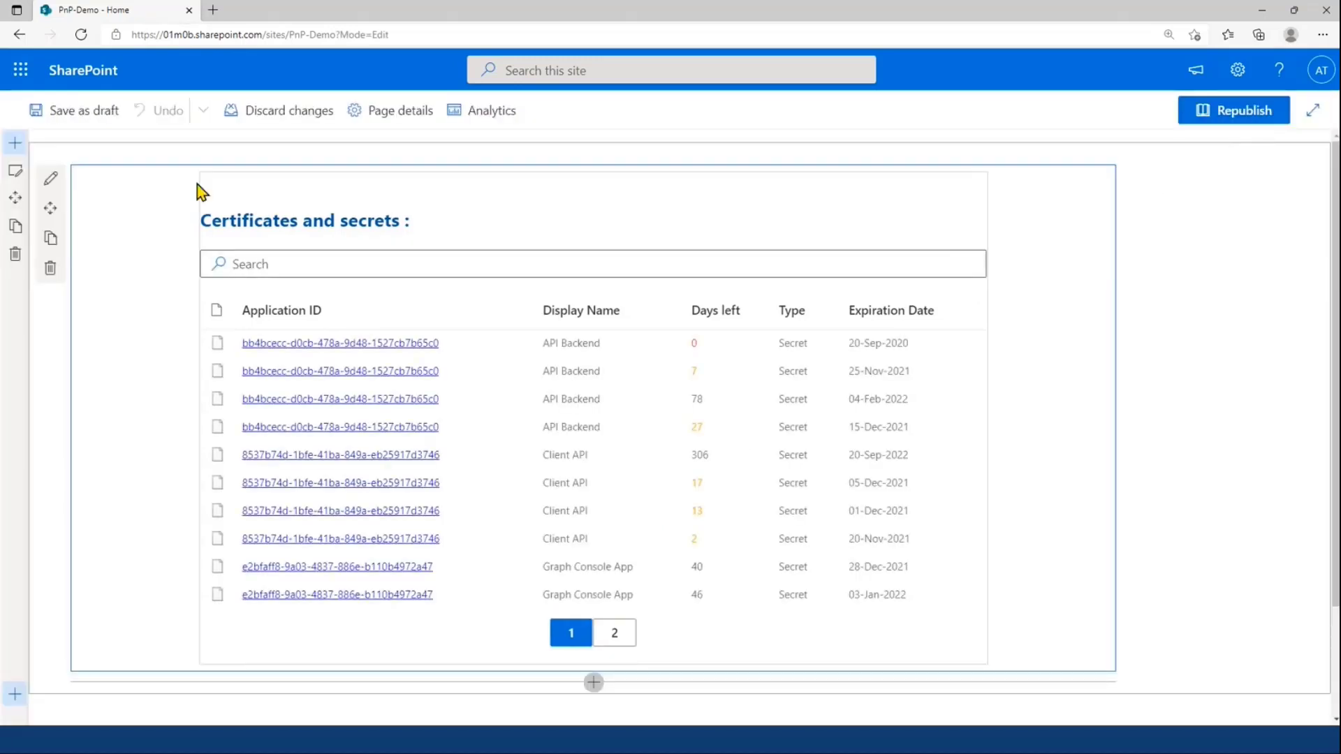
{"action": "left_click", "coordinate": [53, 182]}
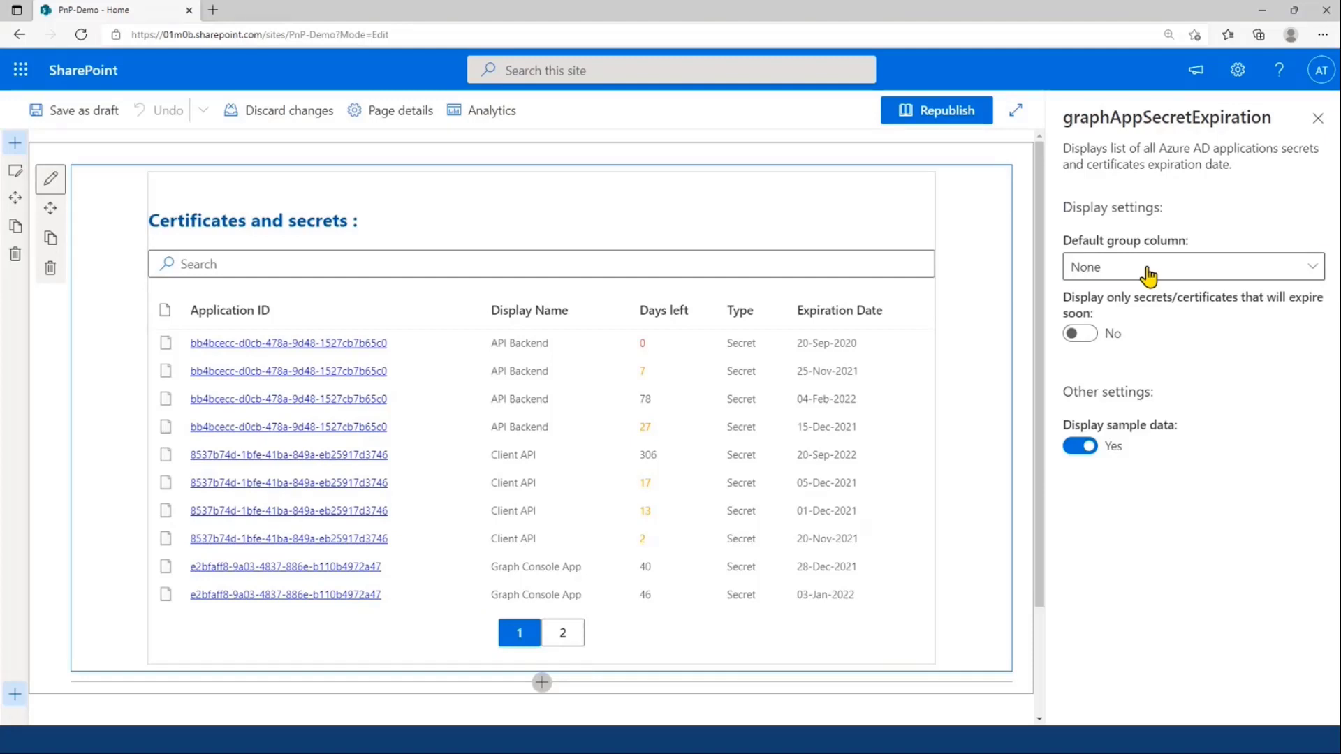
{"action": "left_click", "coordinate": [1148, 274]}
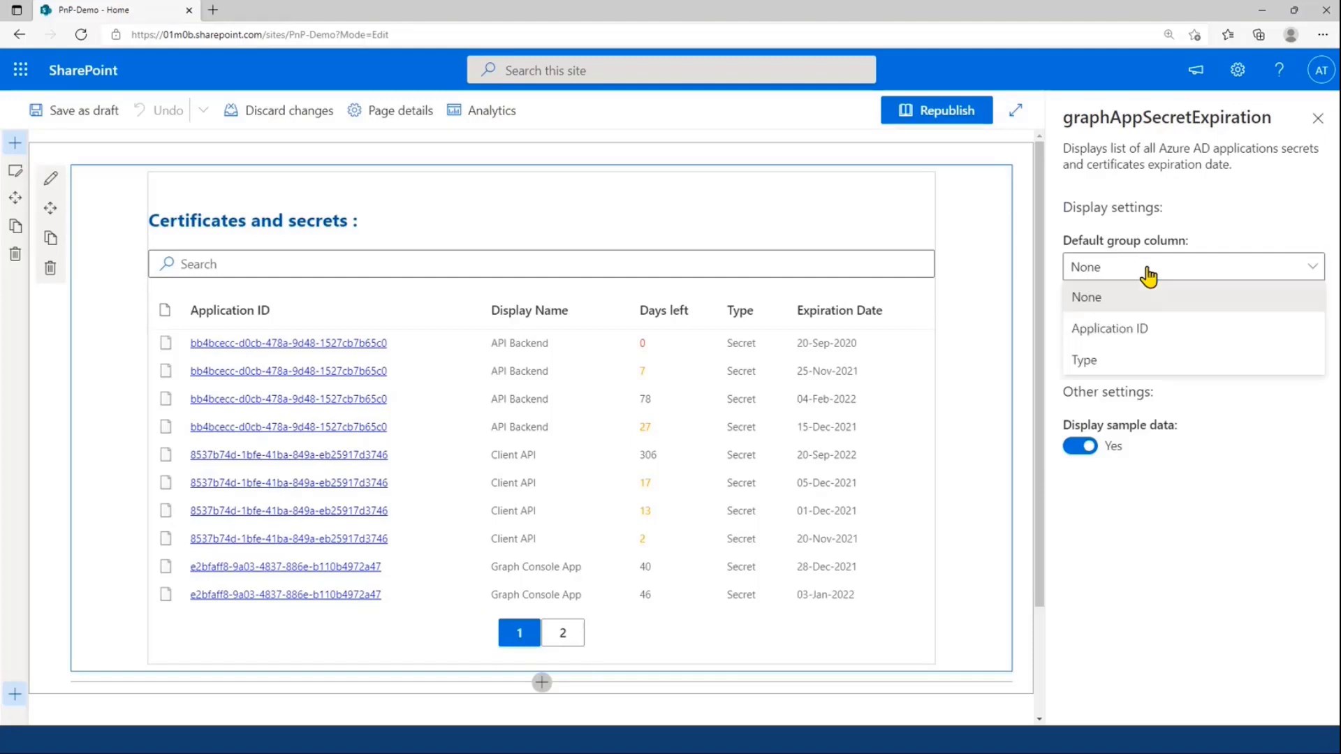
{"action": "left_click", "coordinate": [1145, 334]}
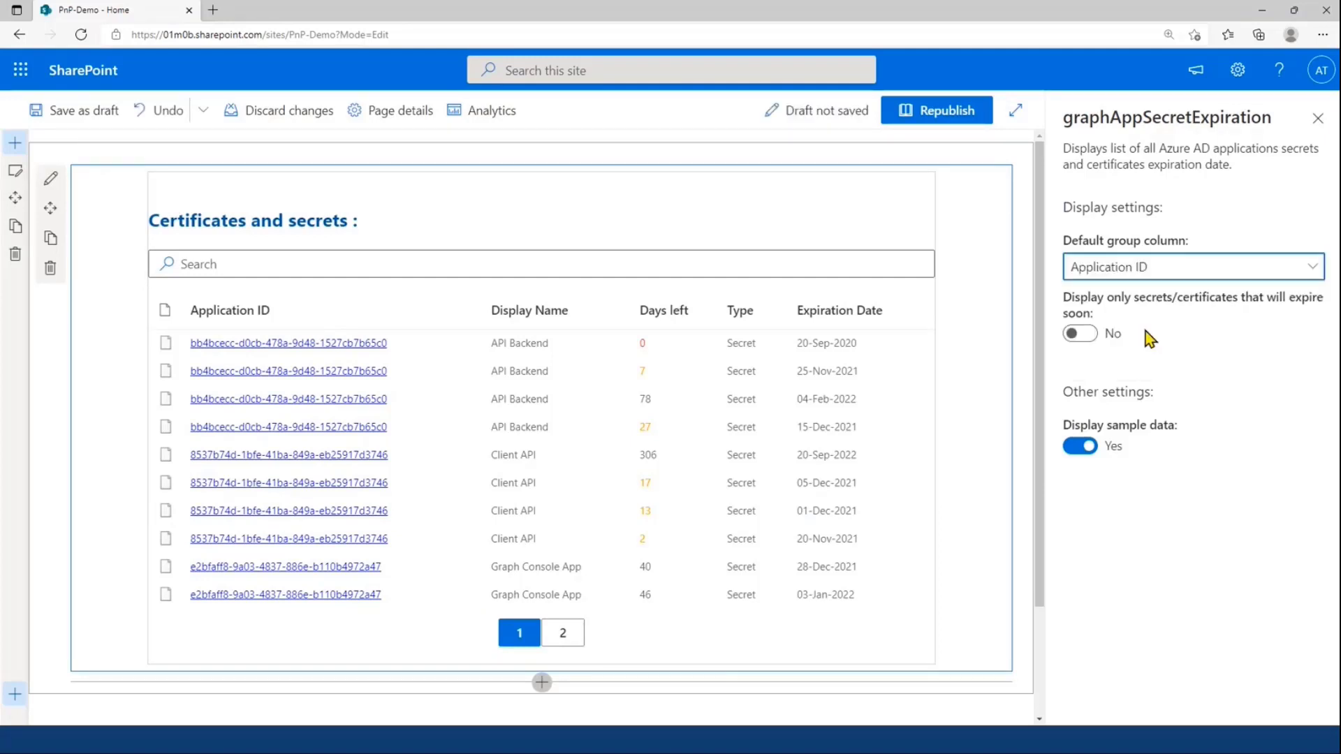
{"action": "left_click", "coordinate": [948, 123]}
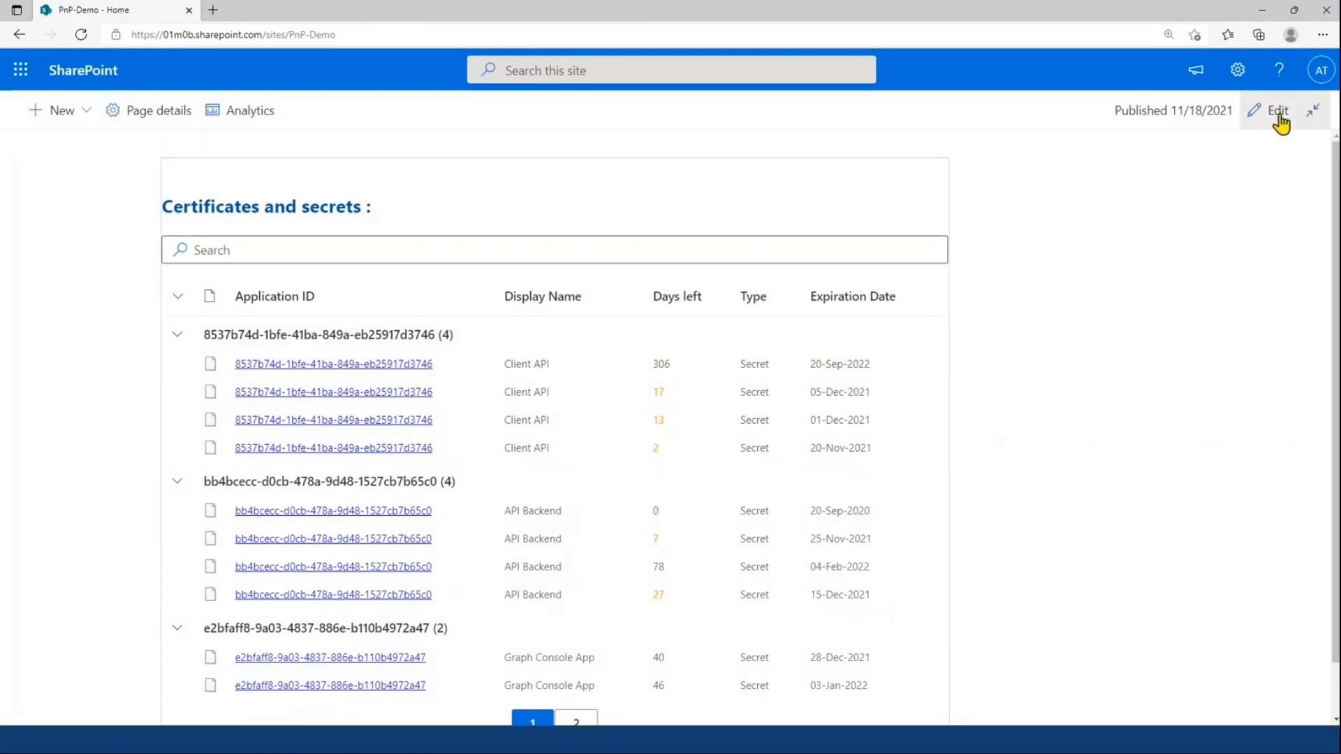
Set the group column to None, enable 'Display only secrets/certificates that will expire soon', and republish
{"action": "left_click", "coordinate": [1277, 112]}
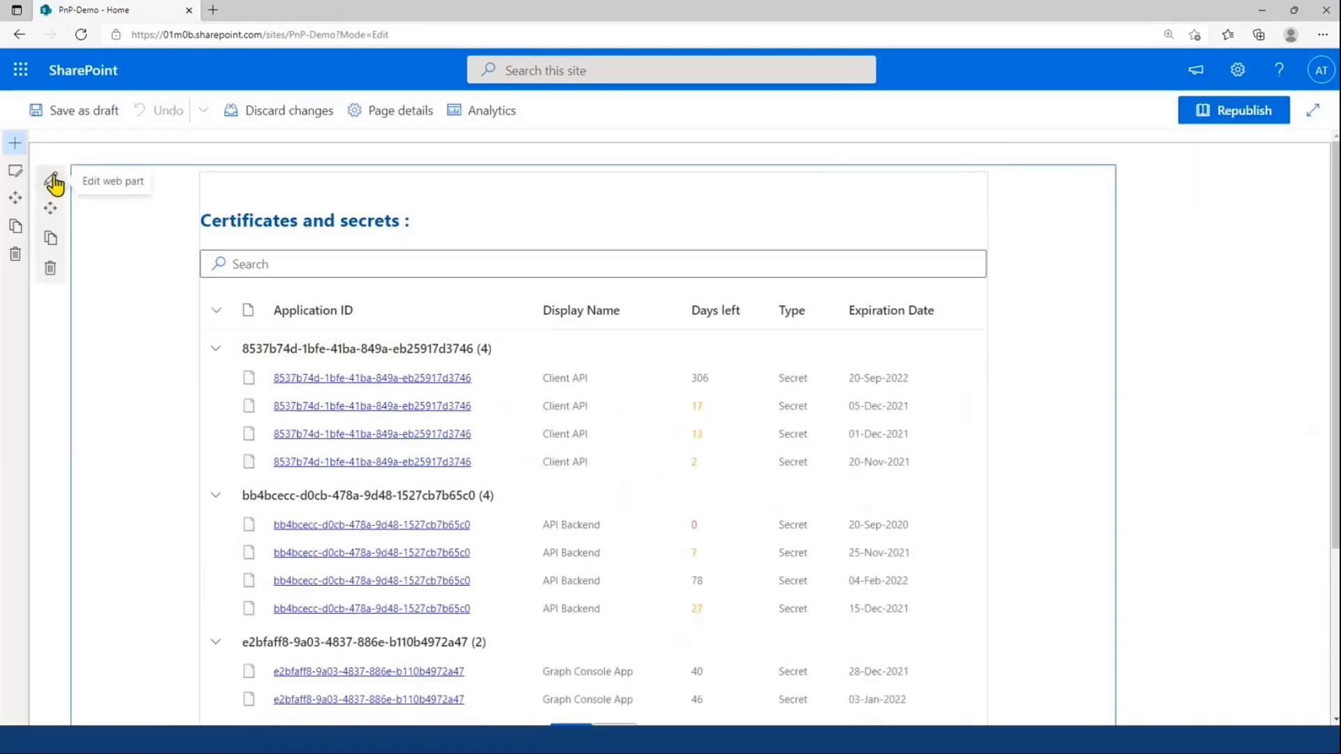
{"action": "left_click", "coordinate": [53, 181]}
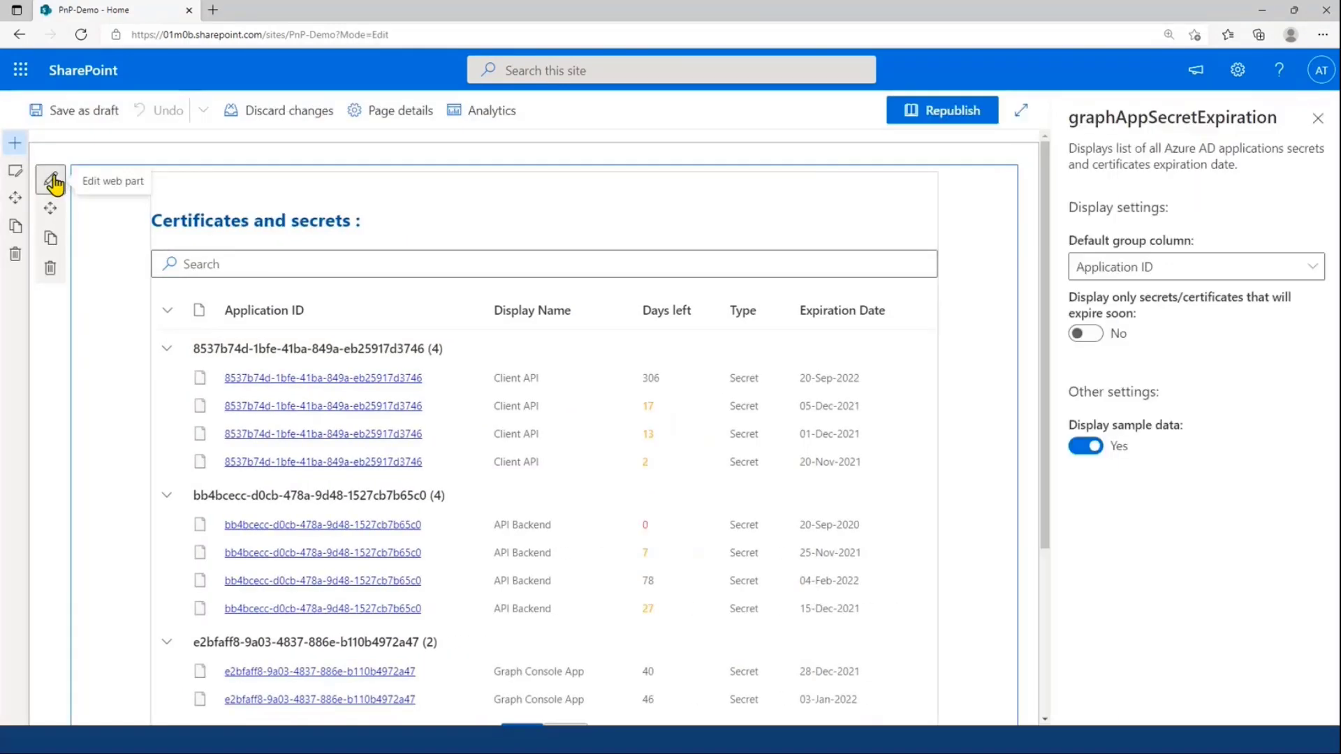
{"action": "left_click", "coordinate": [1130, 274]}
{"action": "left_click", "coordinate": [1125, 295]}
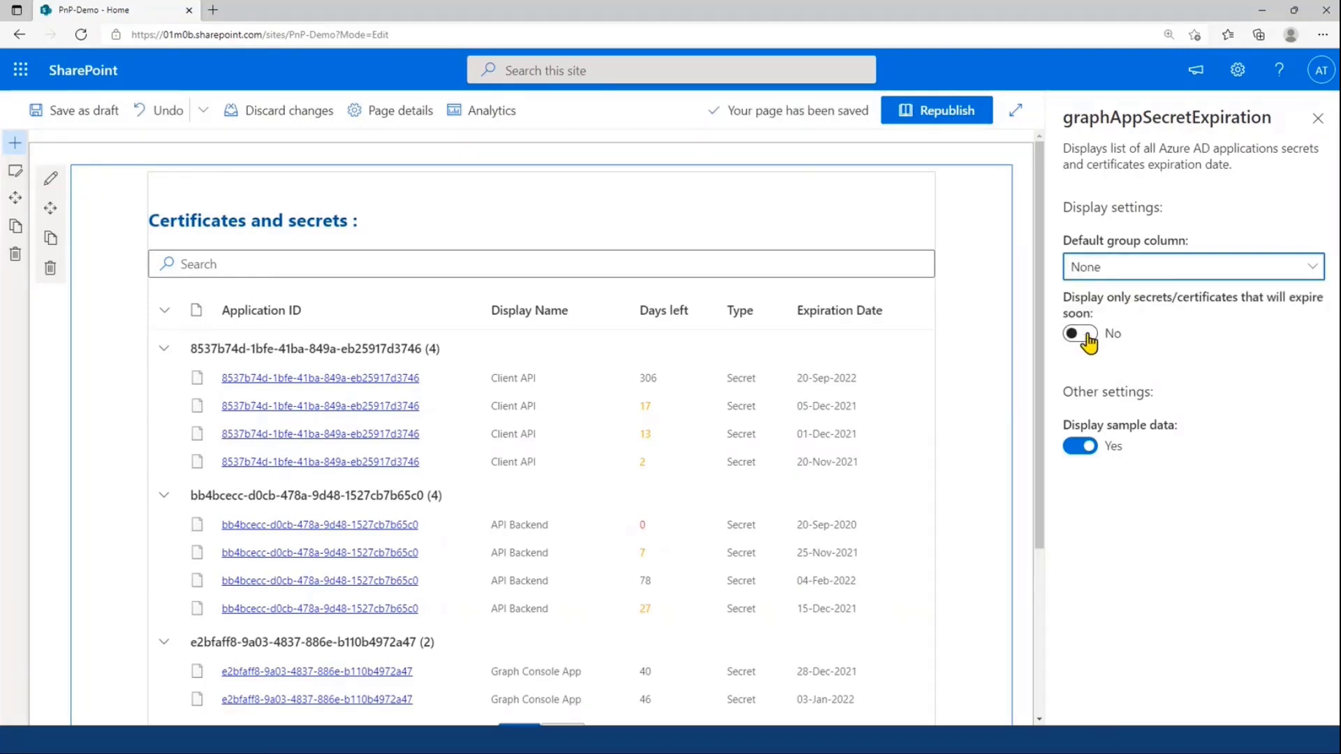
{"action": "left_click", "coordinate": [1082, 334]}
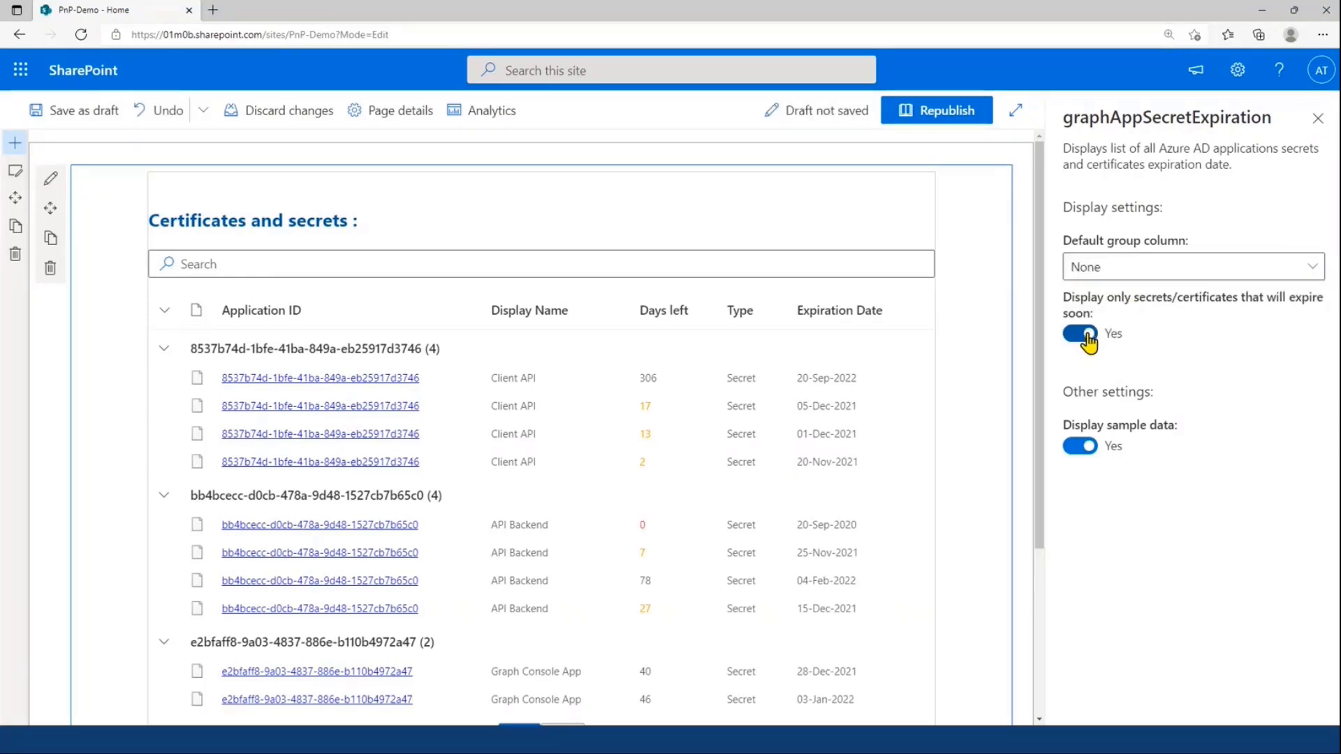
{"action": "left_click", "coordinate": [947, 113]}
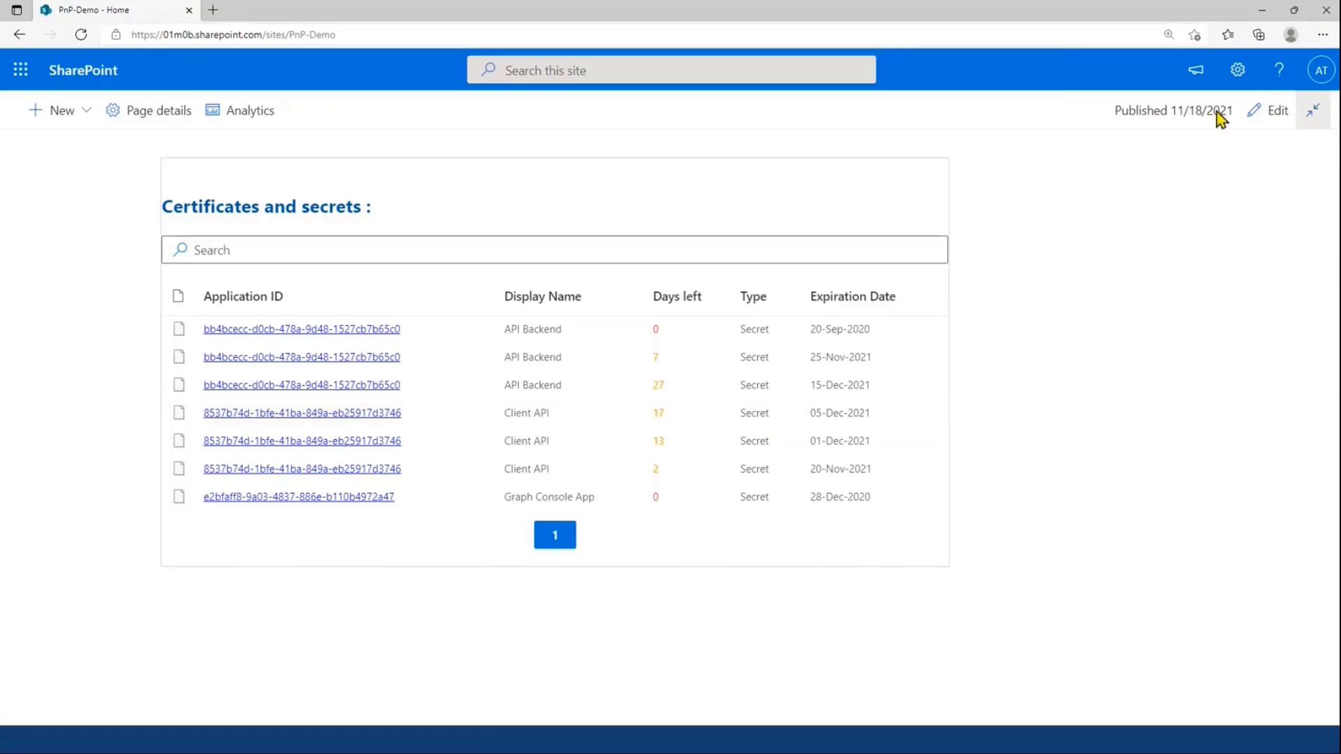
Turn off the expire-soon-only filter in the web part settings and republish the page
{"action": "left_click", "coordinate": [1270, 111]}
{"action": "left_click", "coordinate": [50, 179]}
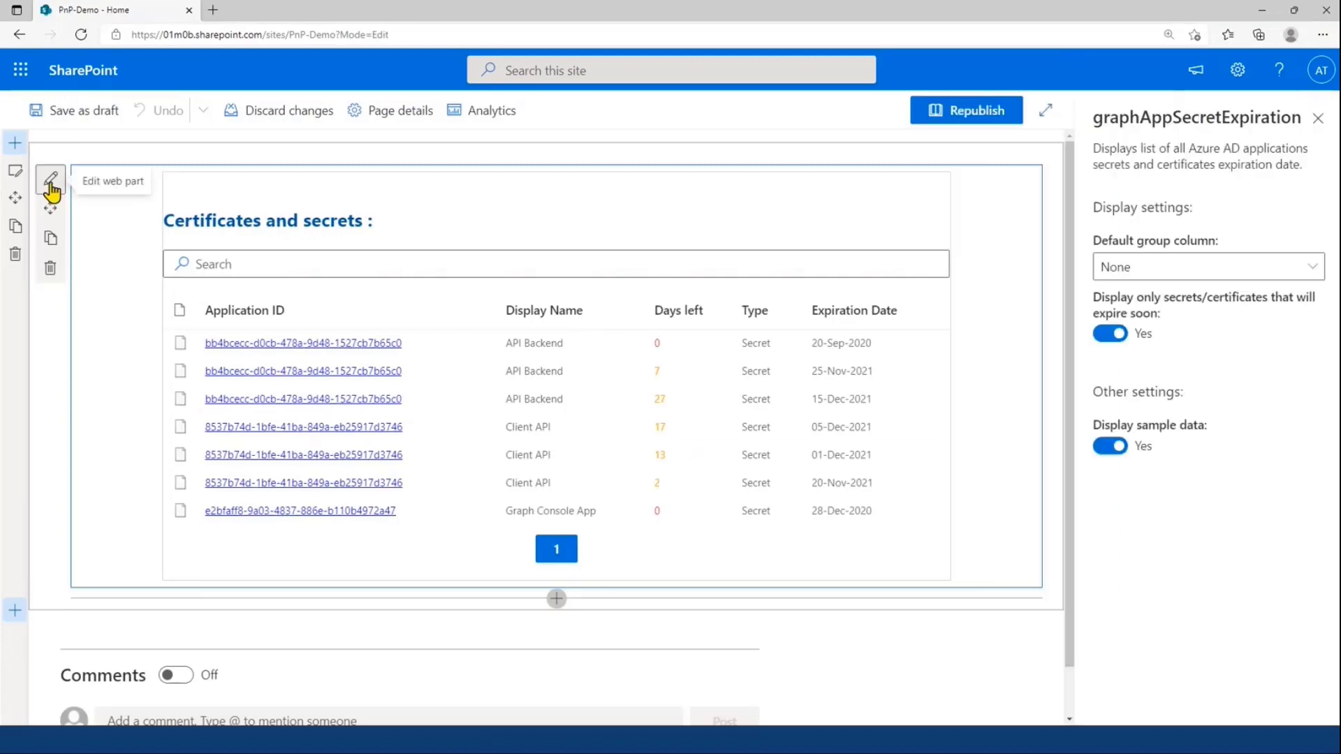
{"action": "left_click", "coordinate": [1079, 334]}
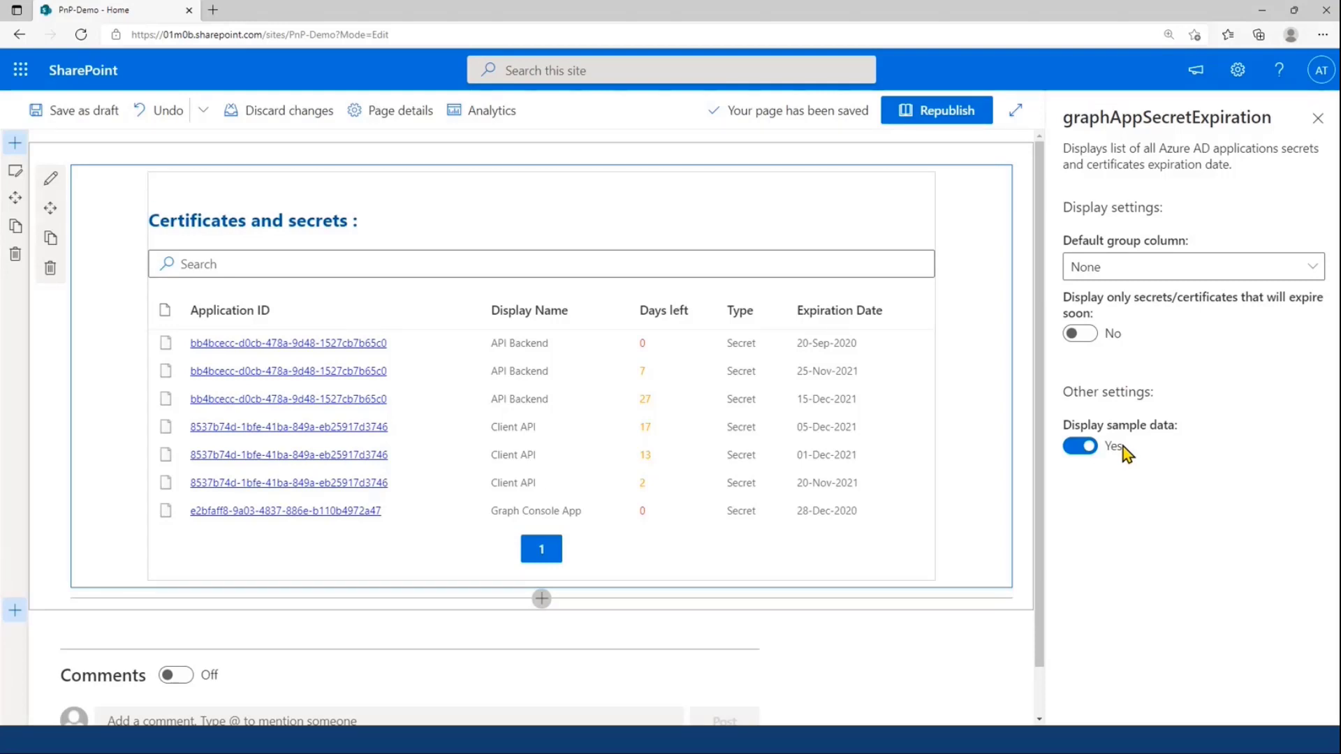
{"action": "left_click", "coordinate": [942, 111]}
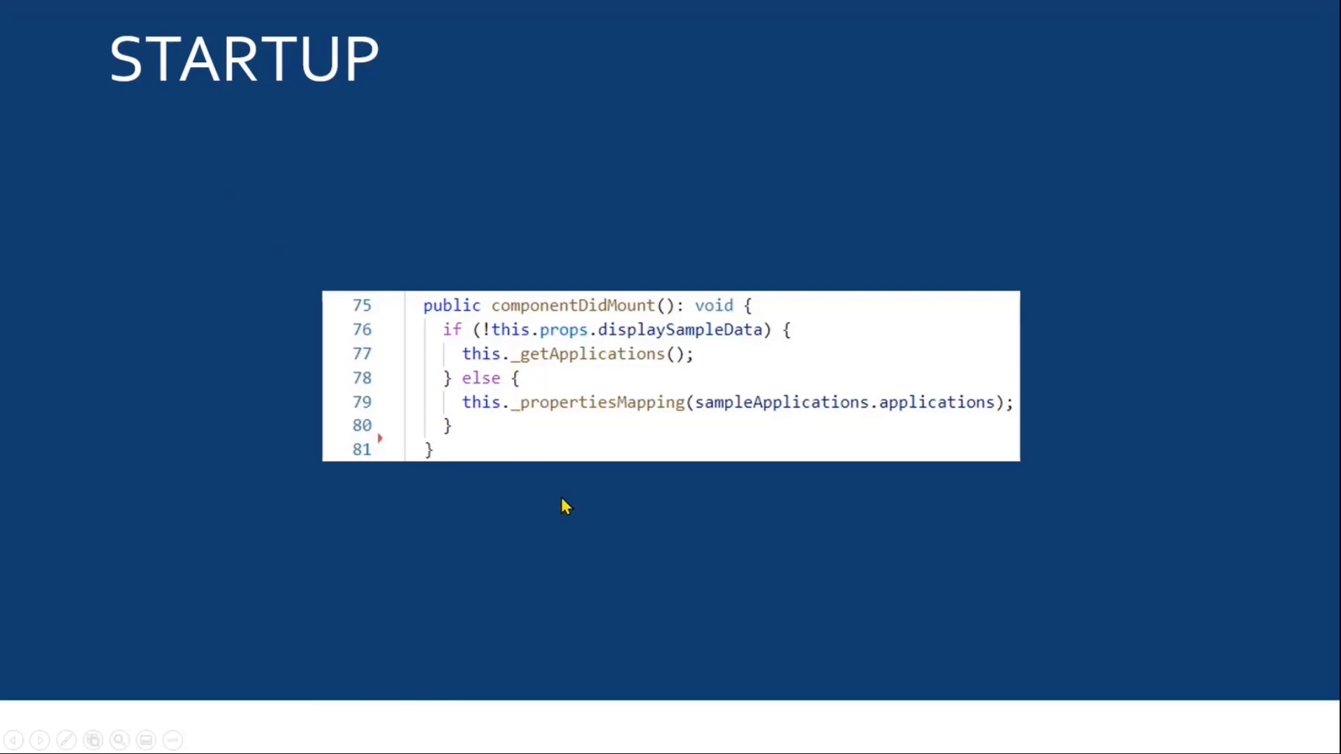
On the GETTING THE APPLICATIONS slide, box passwordCredentials and keyCredentials on line 92 in red ink
{"action": "key", "text": "Right"}
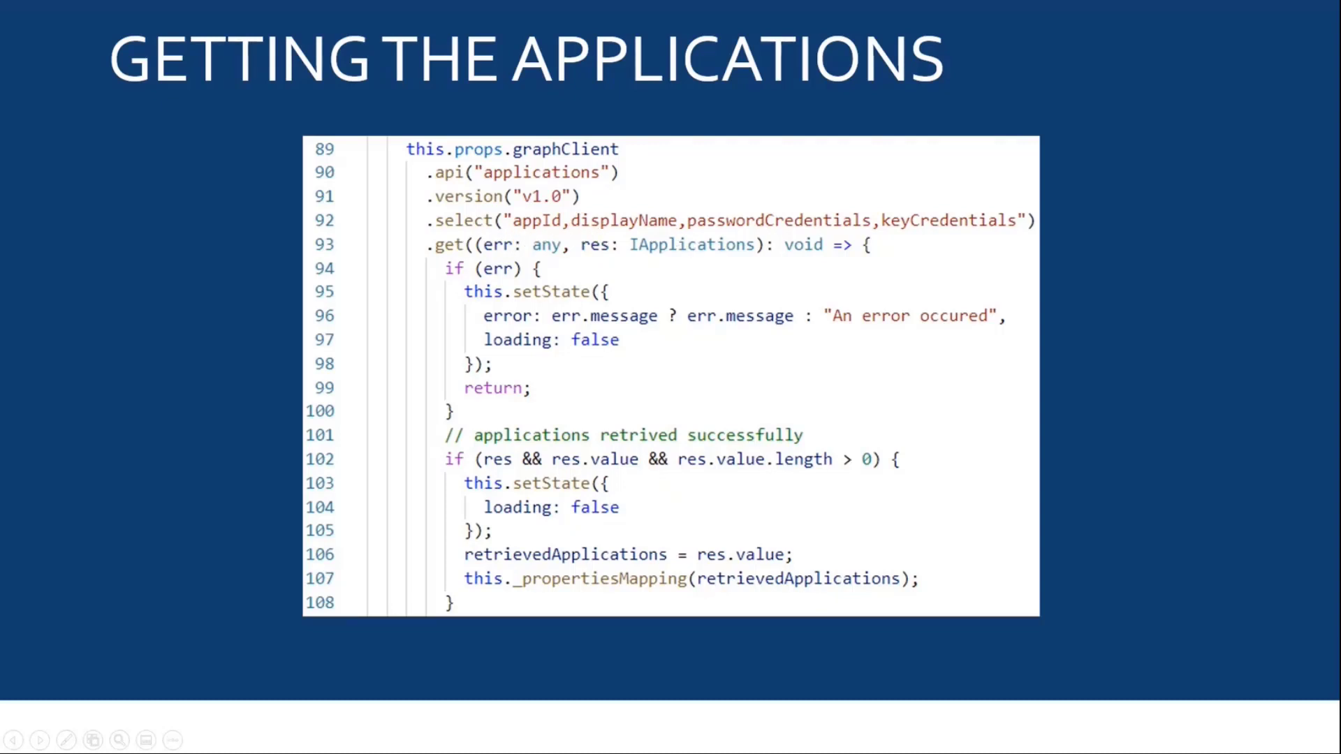
{"action": "key", "text": "ctrl+2"}
{"action": "mouse_move", "coordinate": [683, 207]}
{"action": "left_mouse_down"}
{"action": "mouse_move", "coordinate": [713, 232]}
{"action": "mouse_move", "coordinate": [872, 235]}
{"action": "left_mouse_up"}
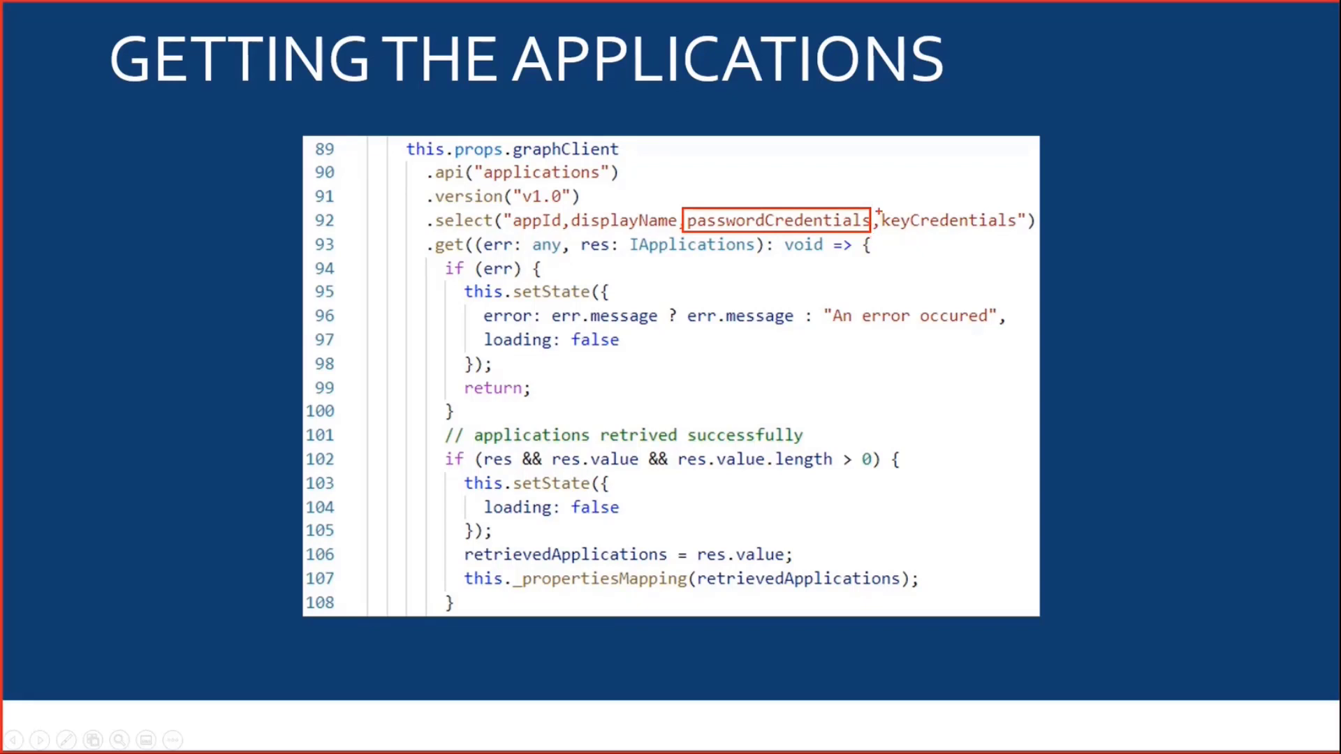
{"action": "left_click_drag", "start_coordinate": [875, 207], "coordinate": [1016, 233]}
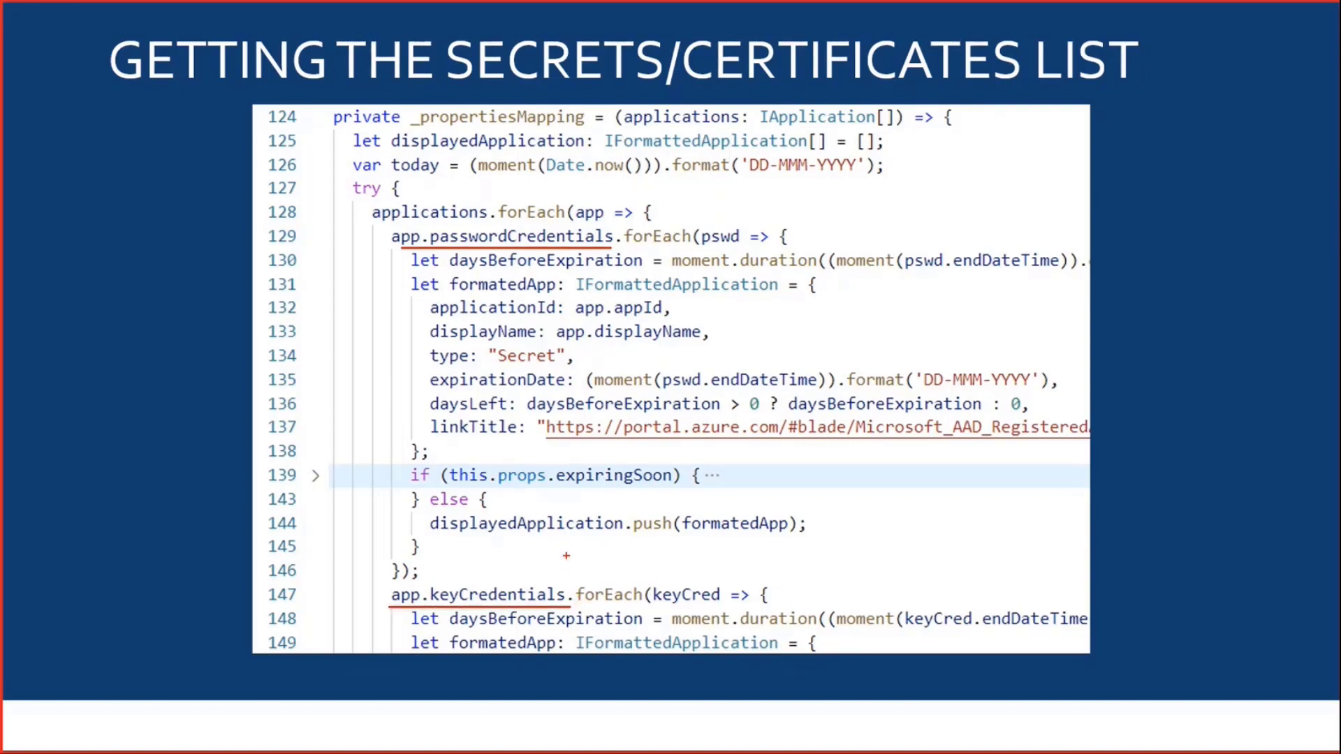
Erase all ink from the slide and restore the arrow pointer
{"action": "key", "text": "e"}
{"action": "key", "text": "ctrl+a"}
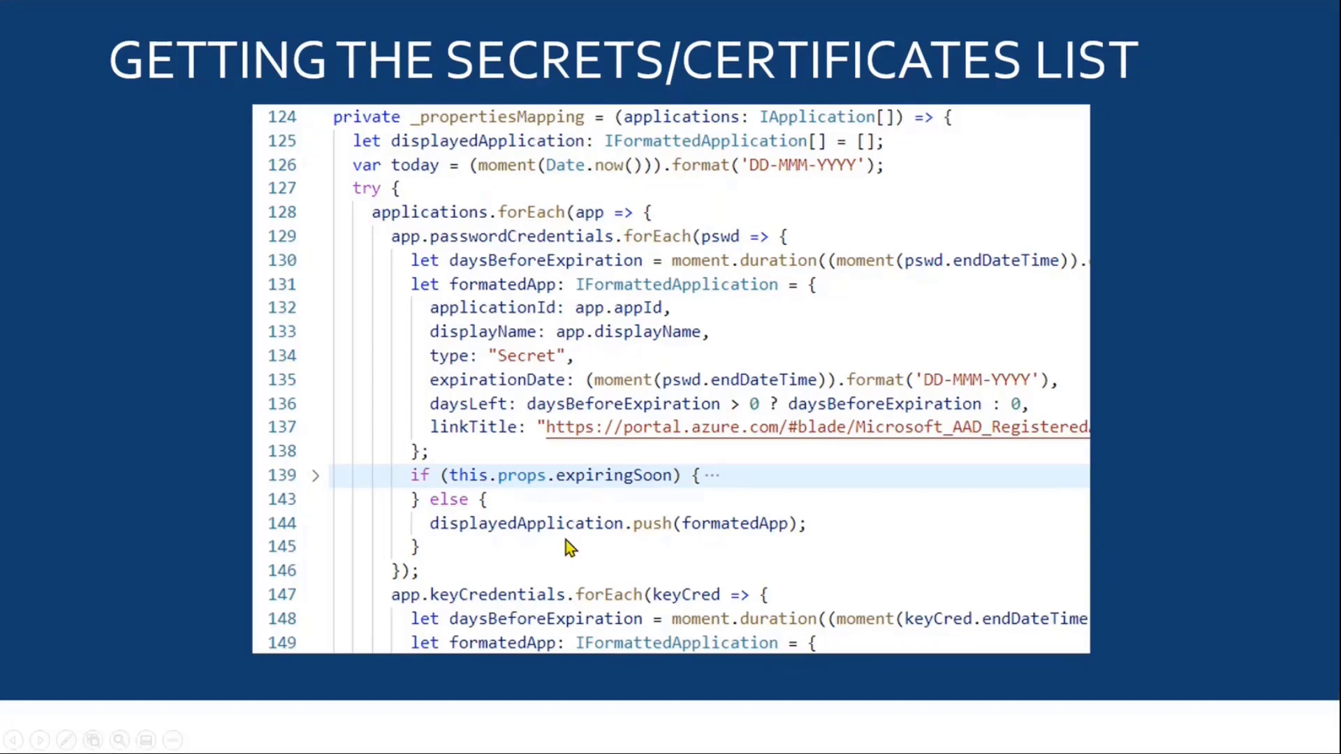